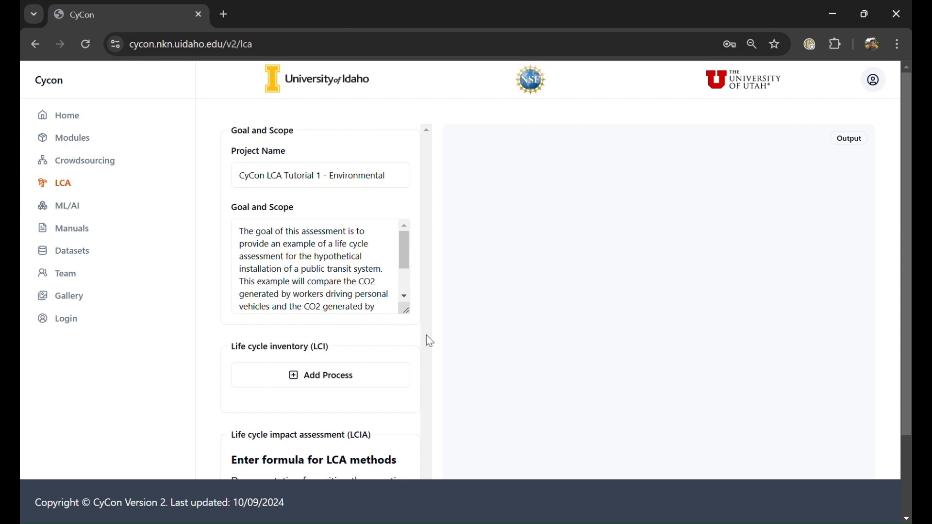
# Add a process to the life cycle inventory and attach car_distances.csv as its CSV file
pyautogui.click(291, 387)
pyautogui.scroll(-1, 360, 360)
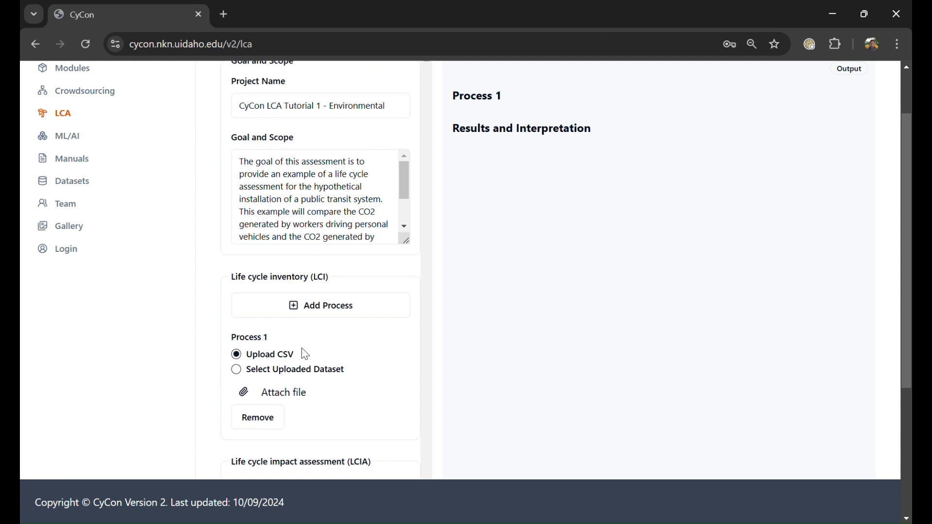
pyautogui.click(245, 396)
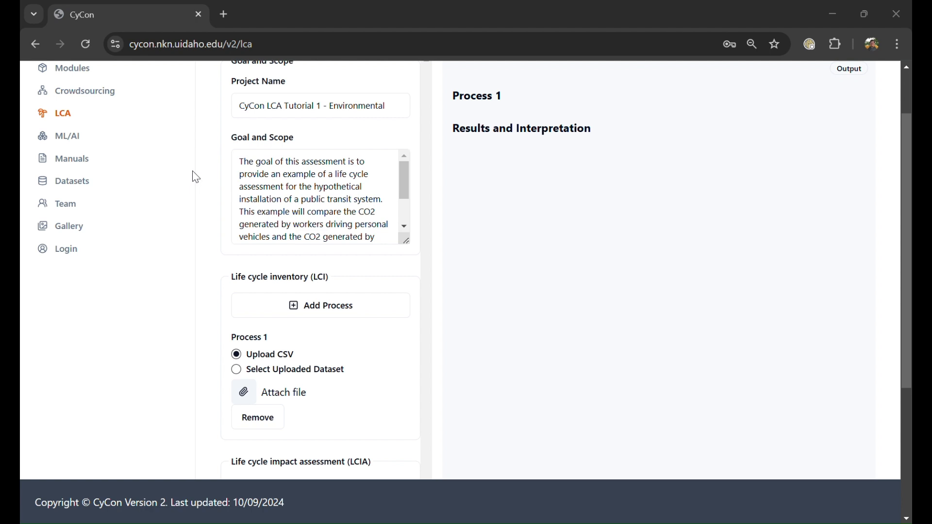
pyautogui.click(353, 312)
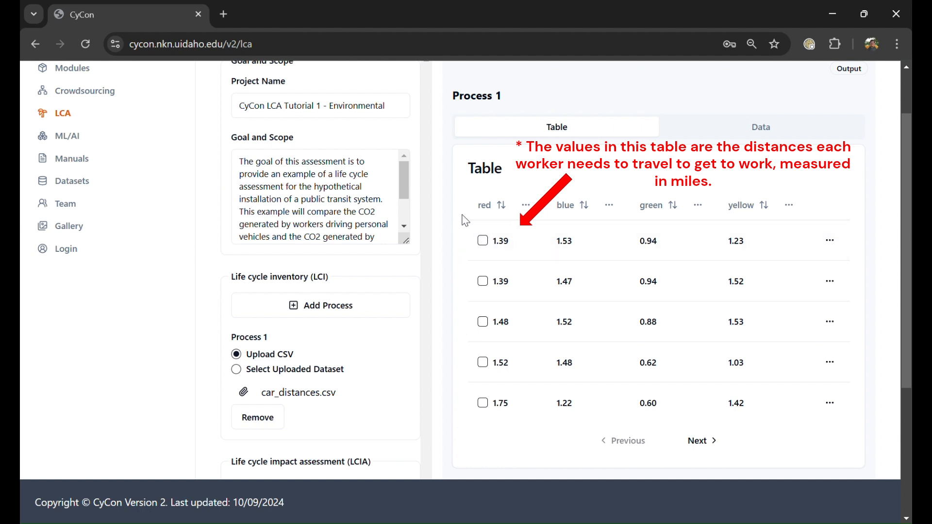
# Add a second process to the life cycle inventory
pyautogui.click(361, 310)
pyautogui.scroll(-3, 360, 313)
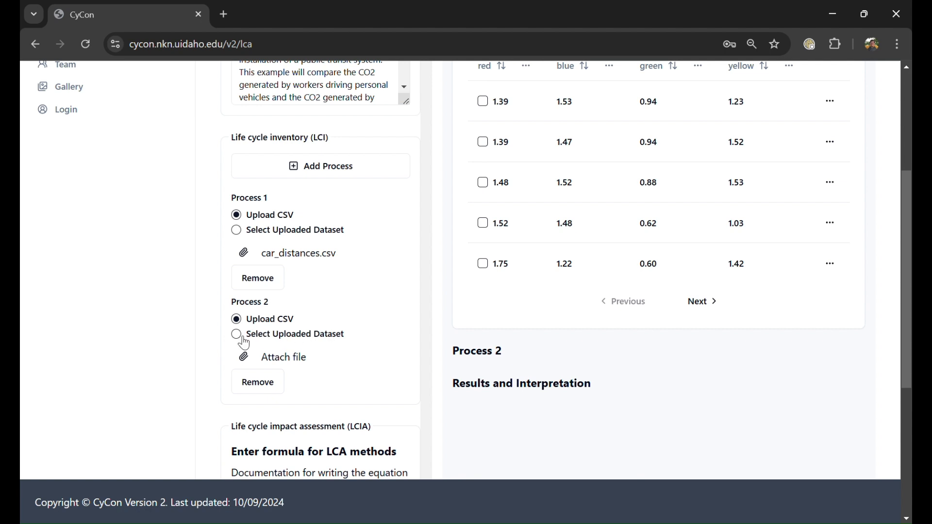
pyautogui.scroll(1, 368, 404)
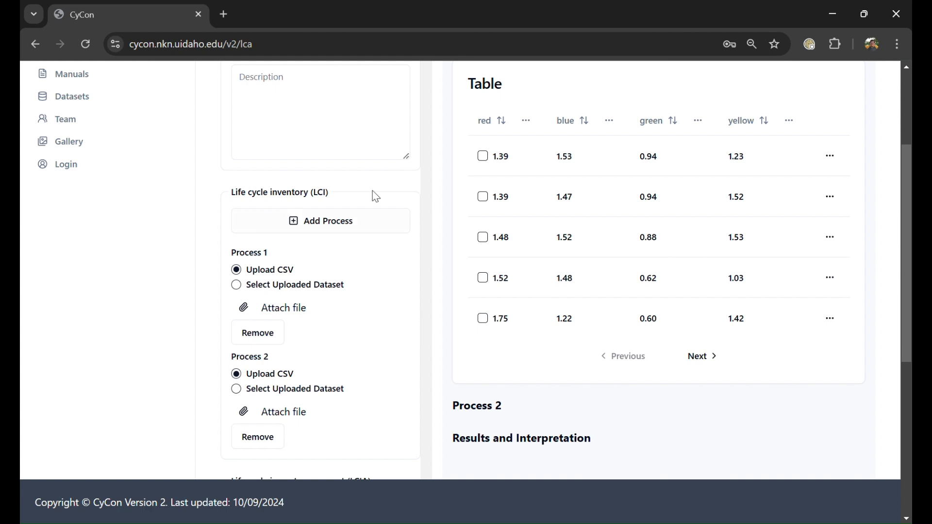
# Upload bus_distances.csv to the site's Datasets page
pyautogui.click(103, 105)
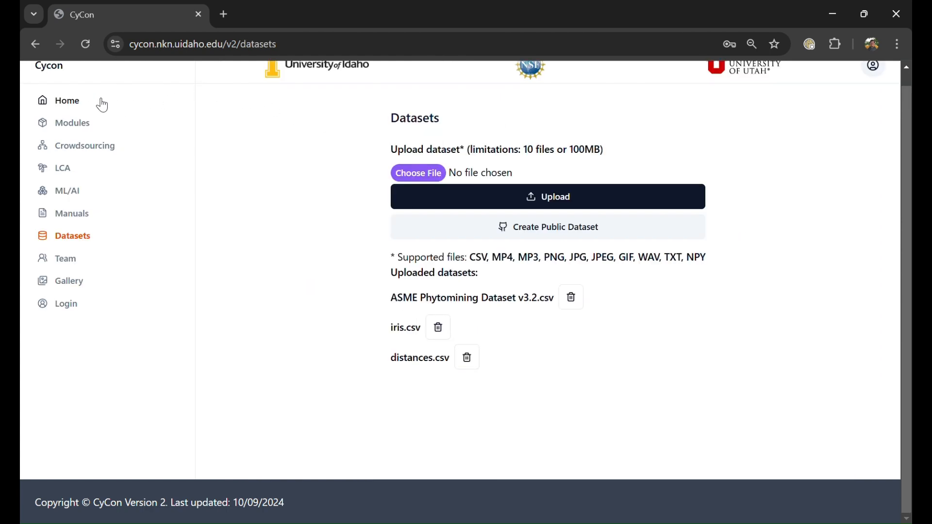
pyautogui.click(409, 176)
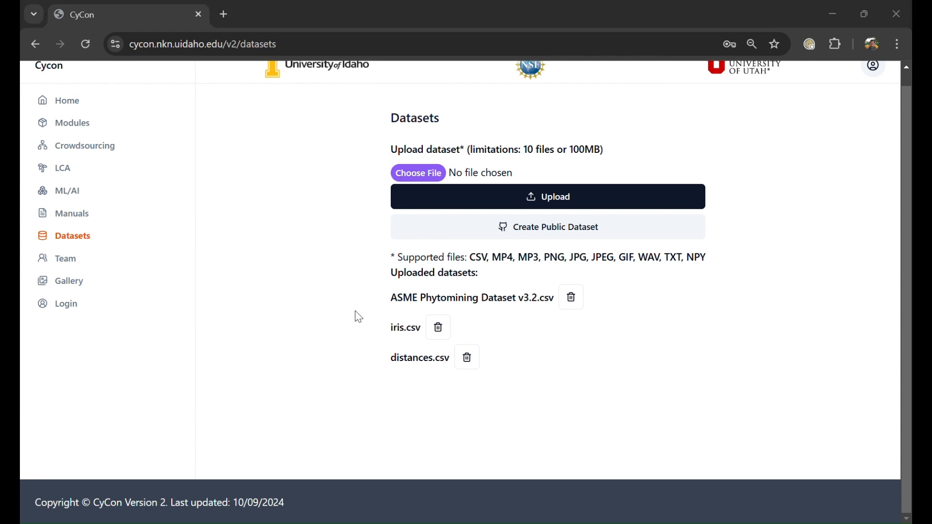
pyautogui.doubleClick(438, 425)
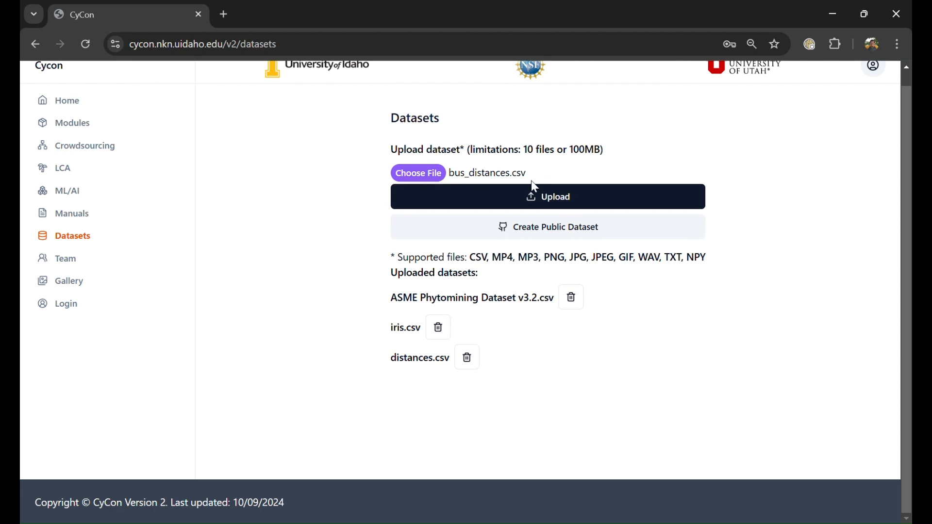
pyautogui.click(647, 197)
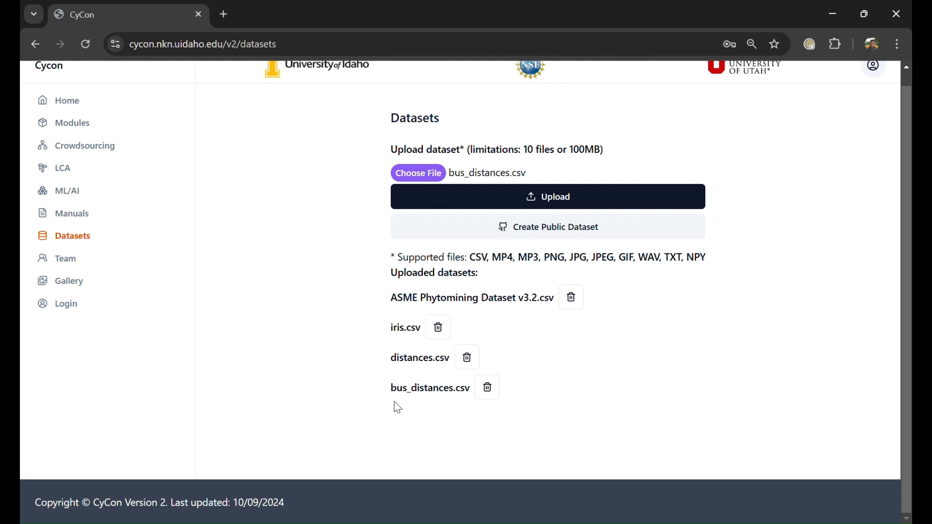
# Return to the LCA page, switch Process 2 to an uploaded dataset and choose bus_distances.csv for it
pyautogui.click(75, 174)
pyautogui.scroll(-3, 344, 258)
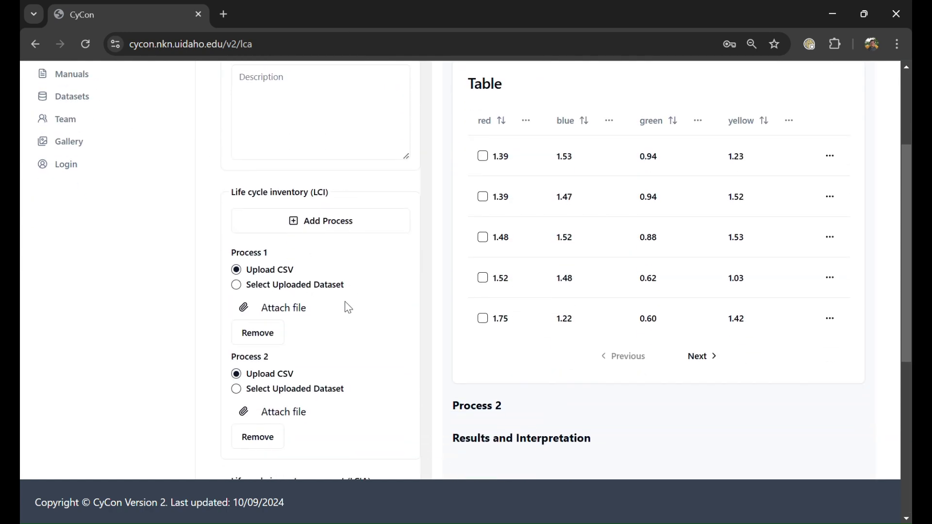
pyautogui.scroll(-1, 335, 331)
pyautogui.click(238, 320)
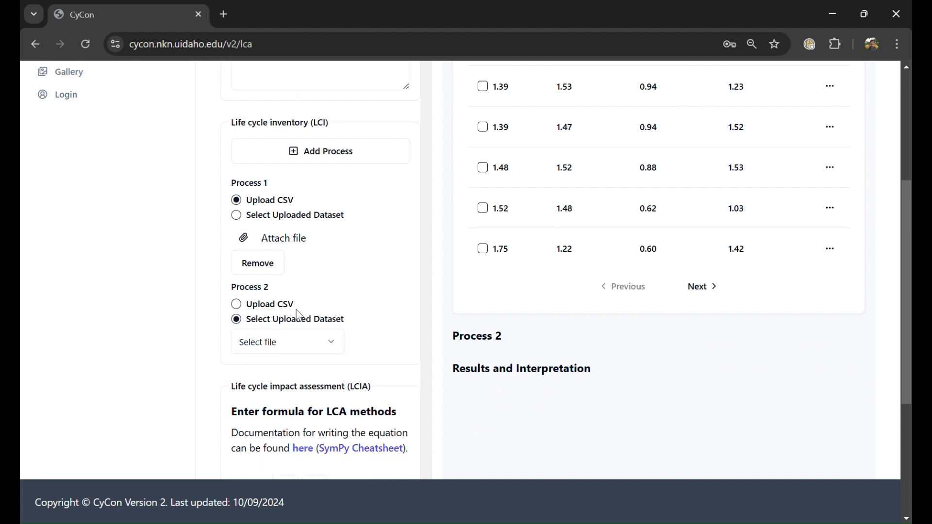
pyautogui.click(333, 343)
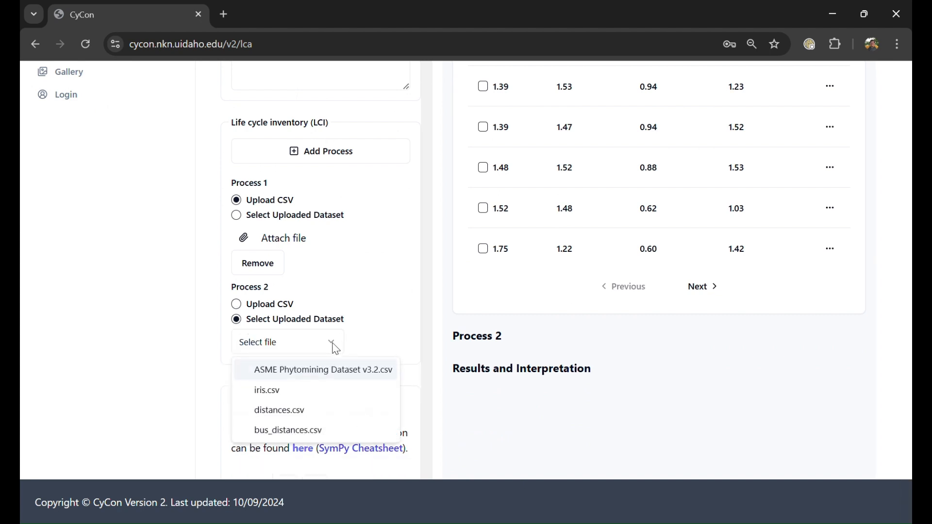
pyautogui.click(313, 432)
pyautogui.scroll(-1, 386, 316)
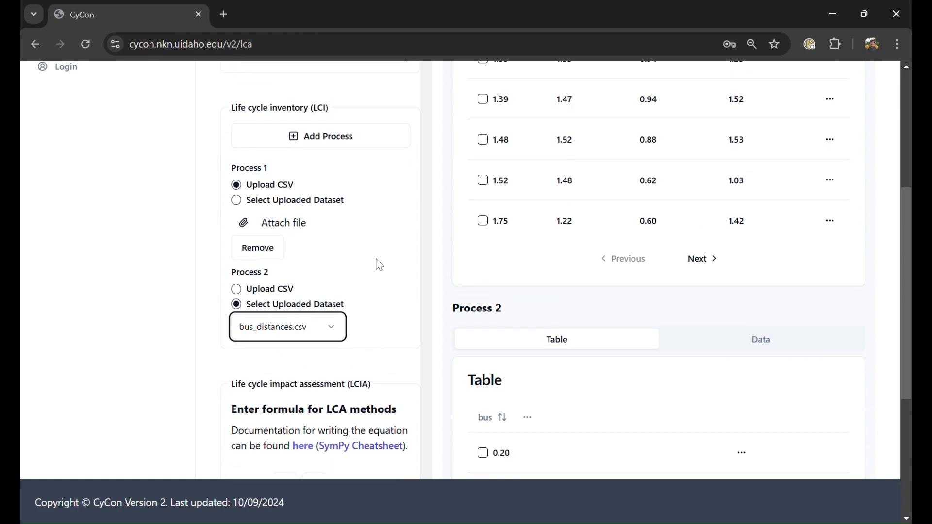
pyautogui.scroll(2, 372, 277)
pyautogui.scroll(-5, 347, 306)
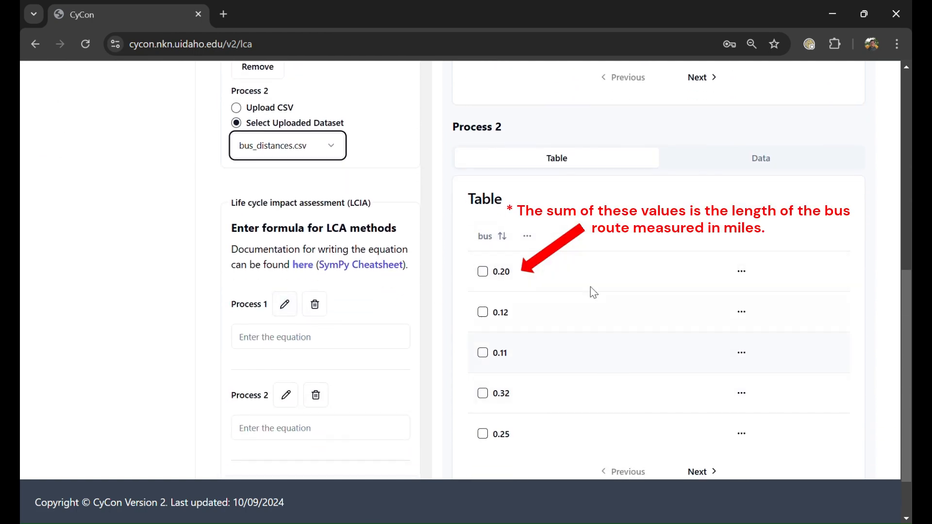
# Rename Process 1 in the life cycle impact assessment as "Cars (lbs. CO2)"
pyautogui.scroll(4, 420, 229)
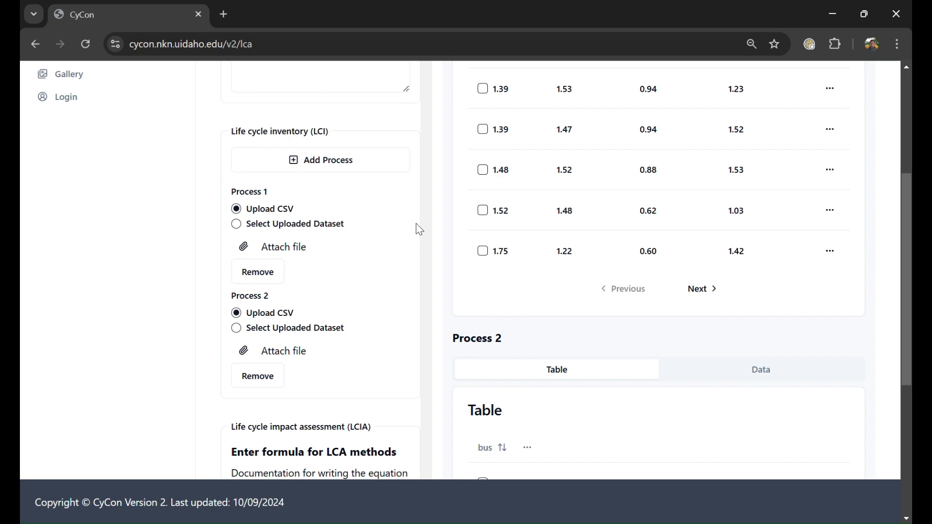
pyautogui.scroll(-5, 420, 229)
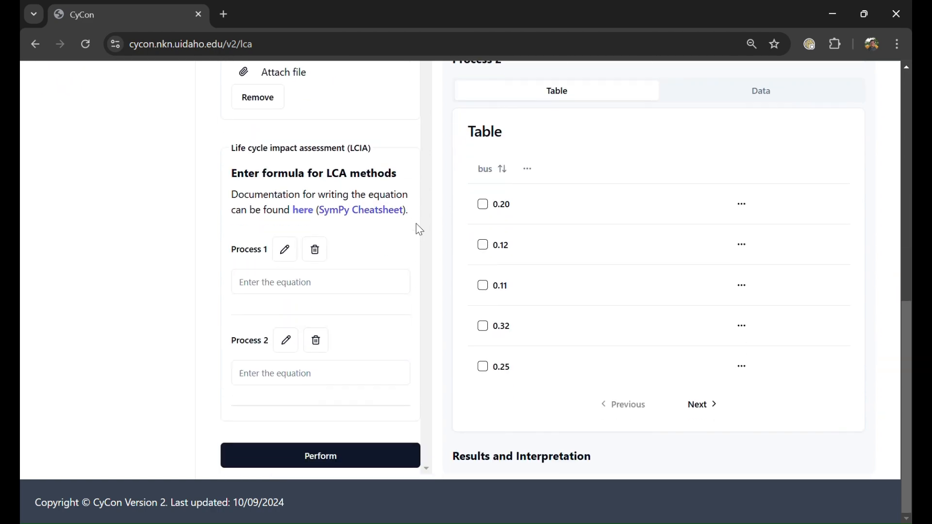
pyautogui.click(288, 255)
pyautogui.write('C')
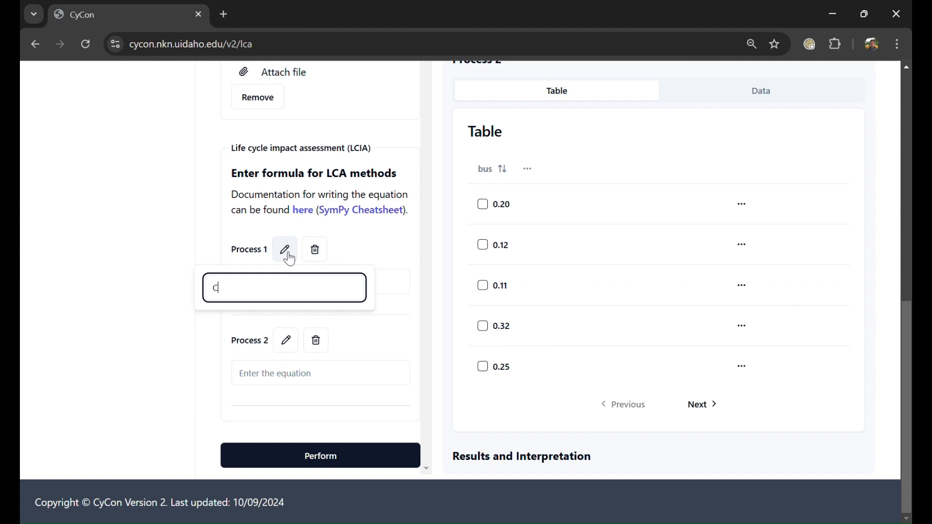
pyautogui.write('ars (lbs. CO2)')
# Rename Process 2 in the life cycle impact assessment as "Bus (lbs. CO2)"
pyautogui.click(290, 349)
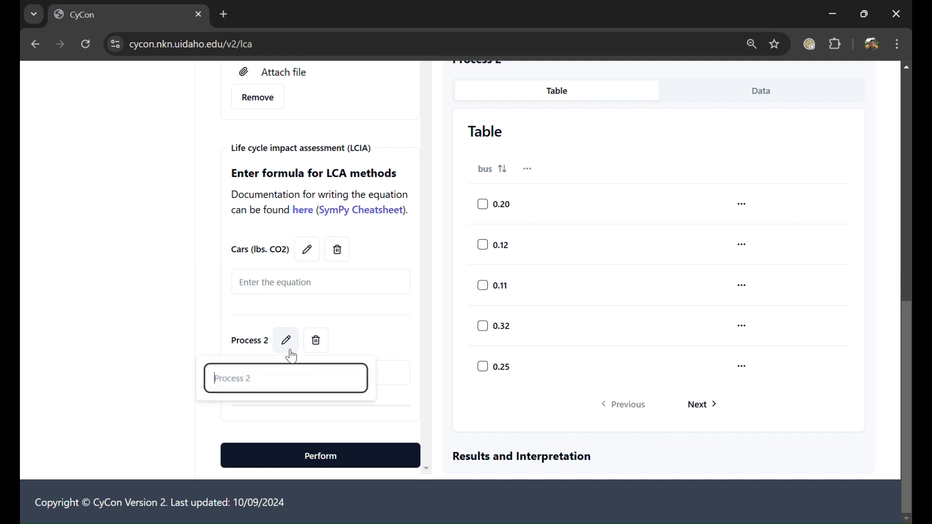
pyautogui.write('B')
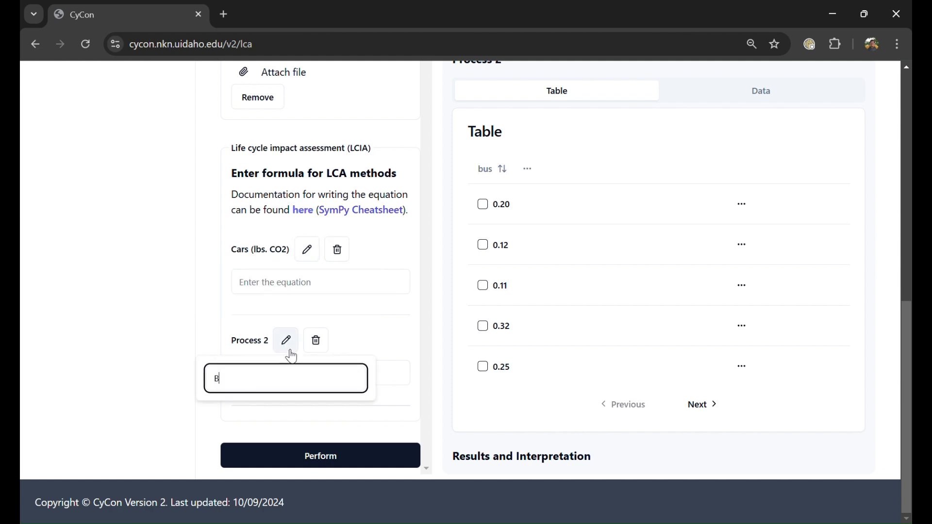
pyautogui.write('us (lbs. CO2)')
pyautogui.press('Return')
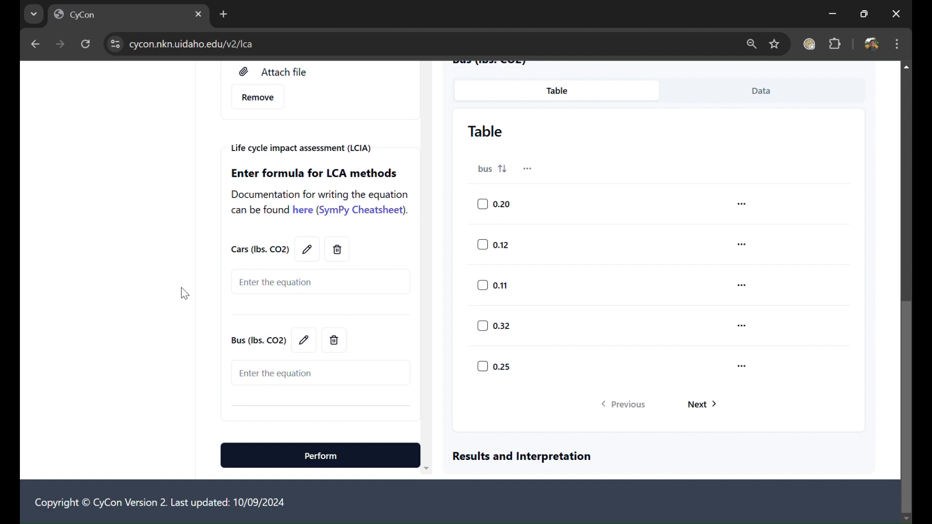
# Consult the linked SymPy Cheatsheet for equation syntax and return to the LCA page
pyautogui.click(359, 217)
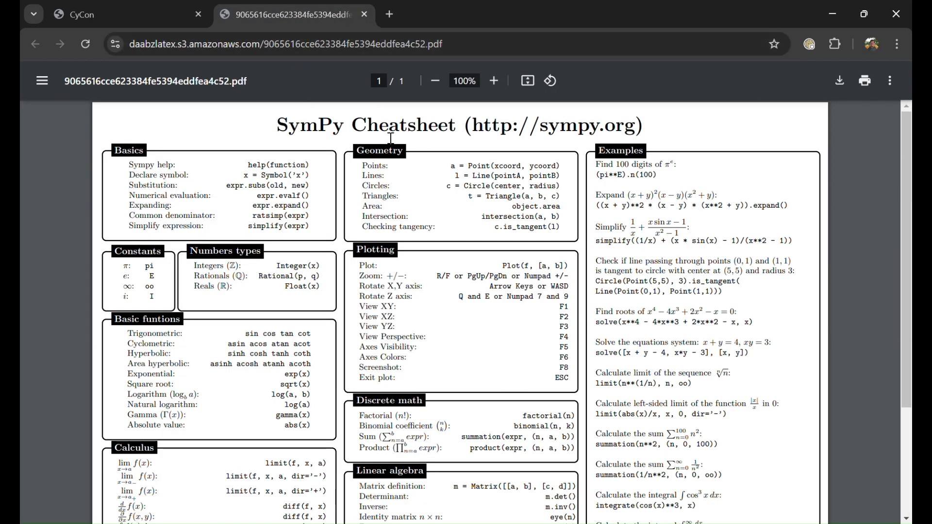
pyautogui.hotkey('ctrl', 'w')
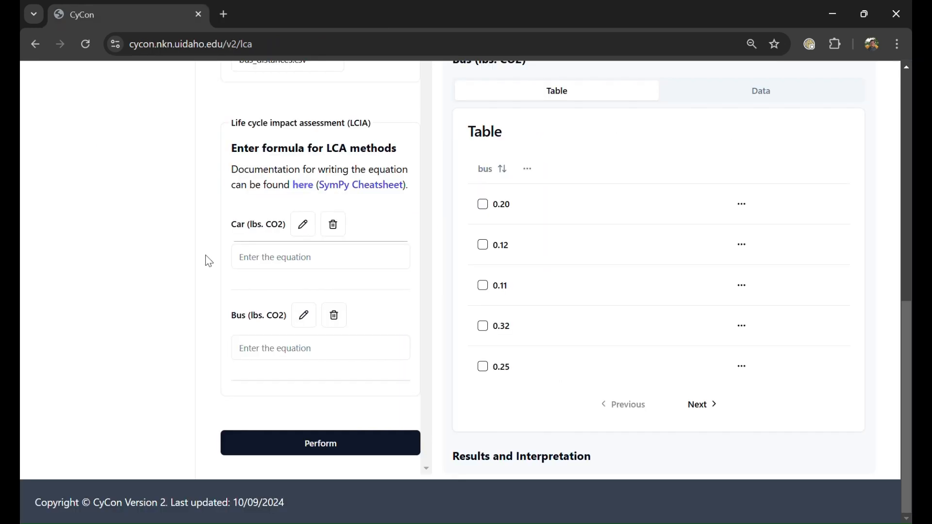
# Enter the Car (lbs. CO2) equation as (sum(red)+sum(blue)+sum(green)+sum(yellow))*0.8*2*260
pyautogui.click(271, 261)
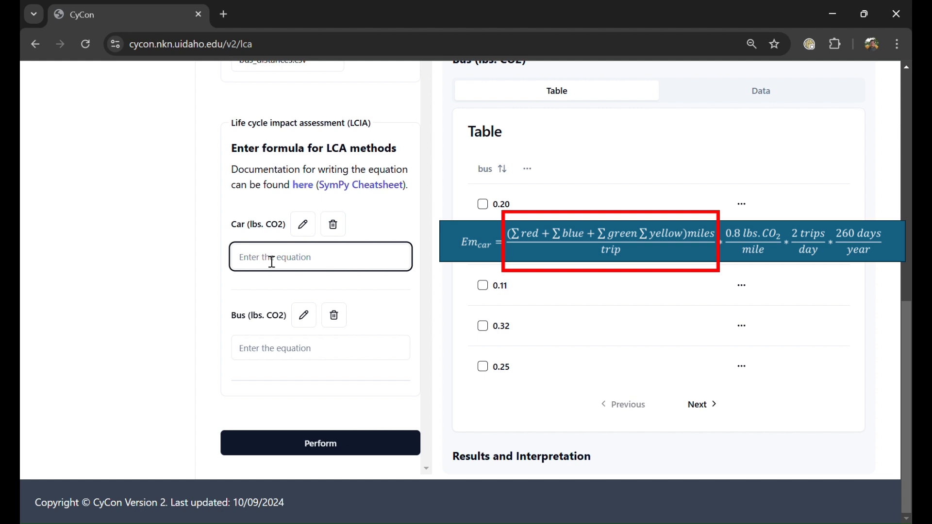
pyautogui.write('(sum(red')
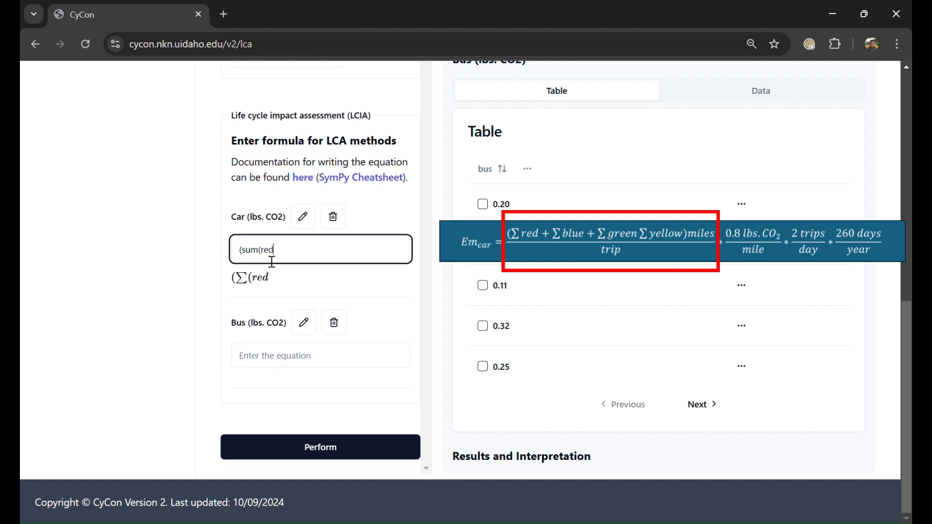
pyautogui.write(')+sum(blue')
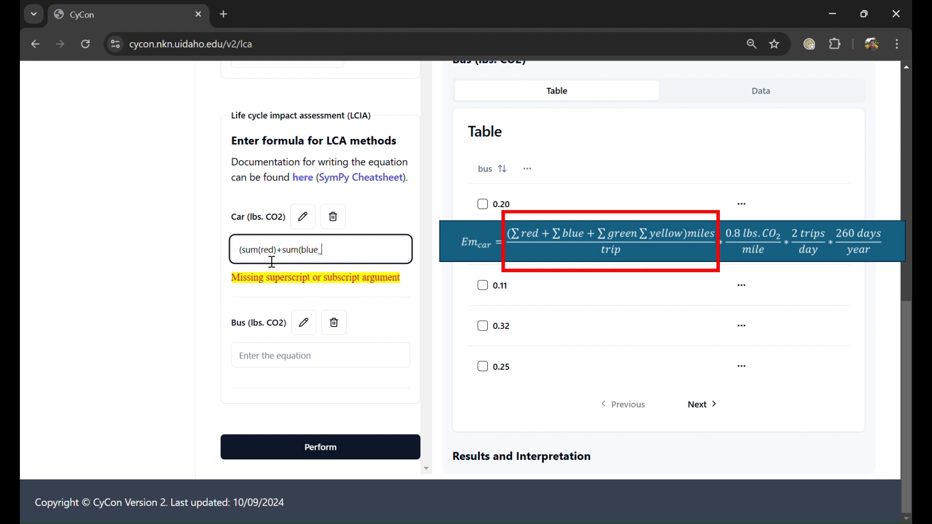
pyautogui.write(')+sum')
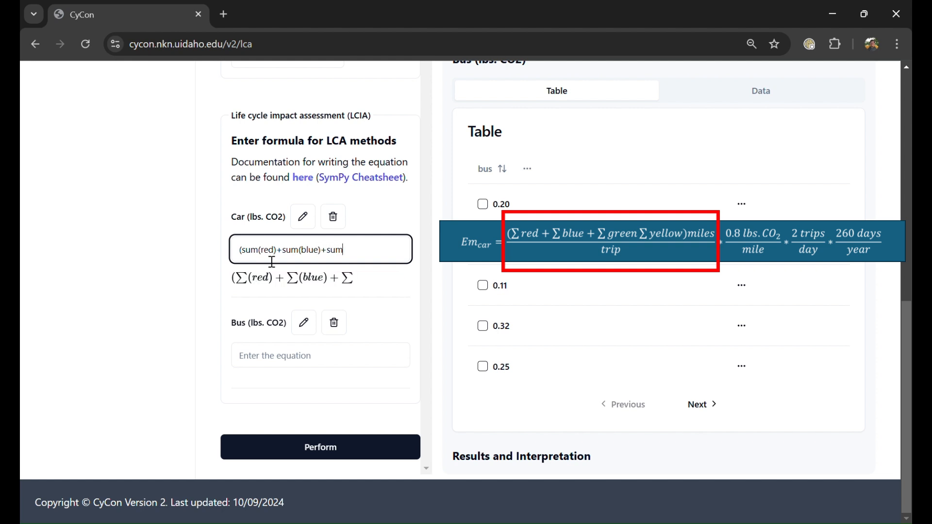
pyautogui.write('(green)+sum(y')
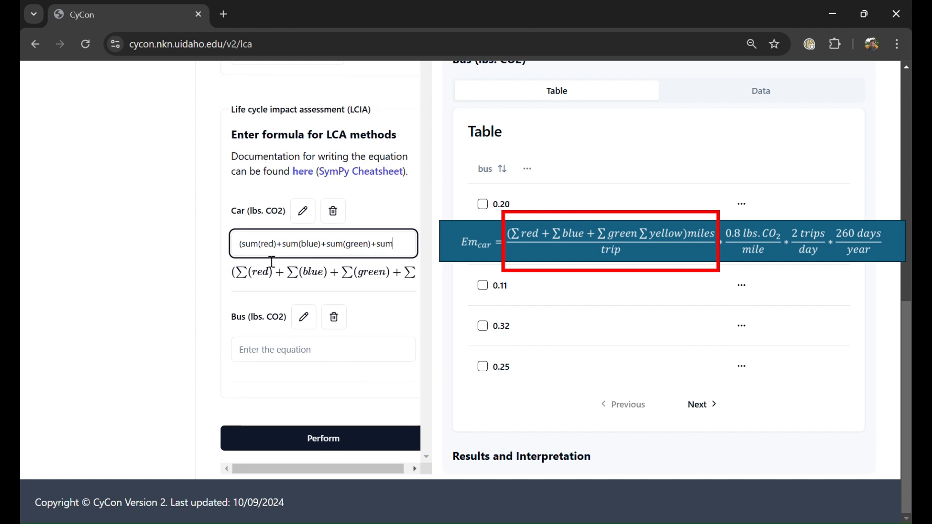
pyautogui.write('ellow)')
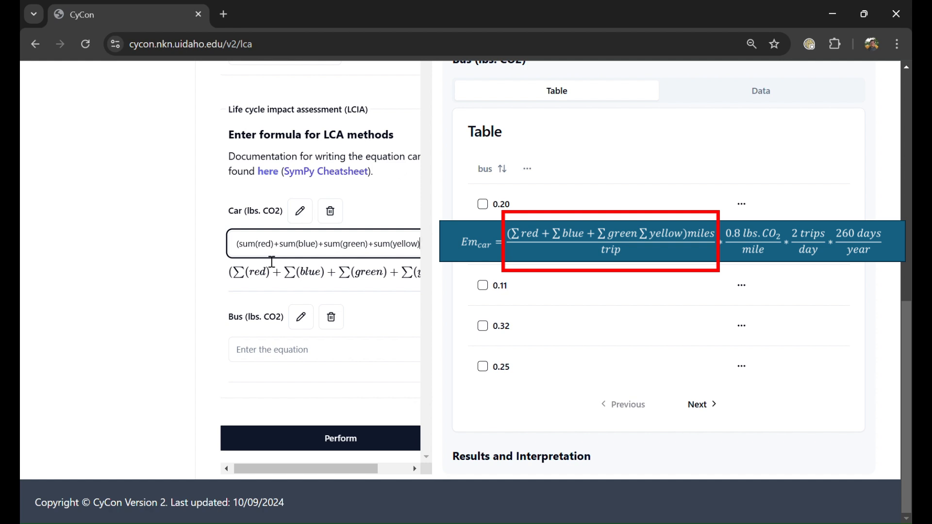
pyautogui.write(')')
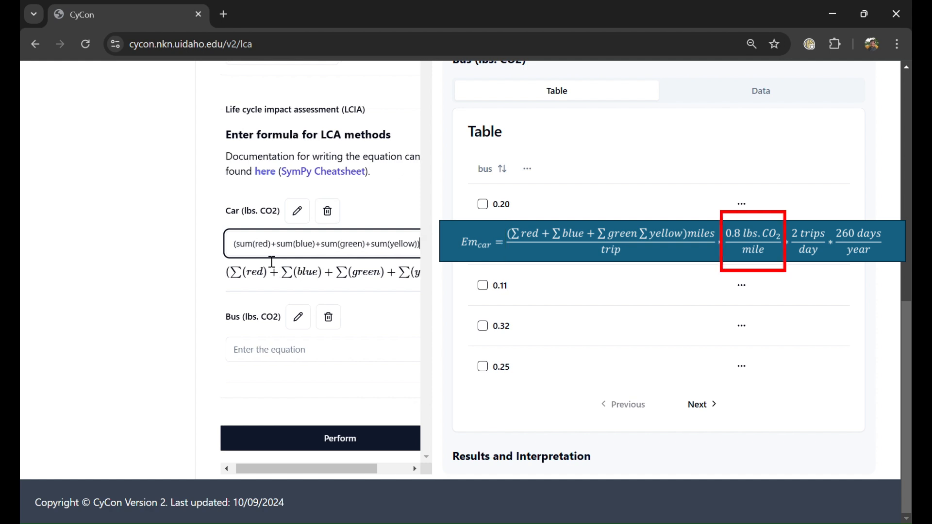
pyautogui.write('*')
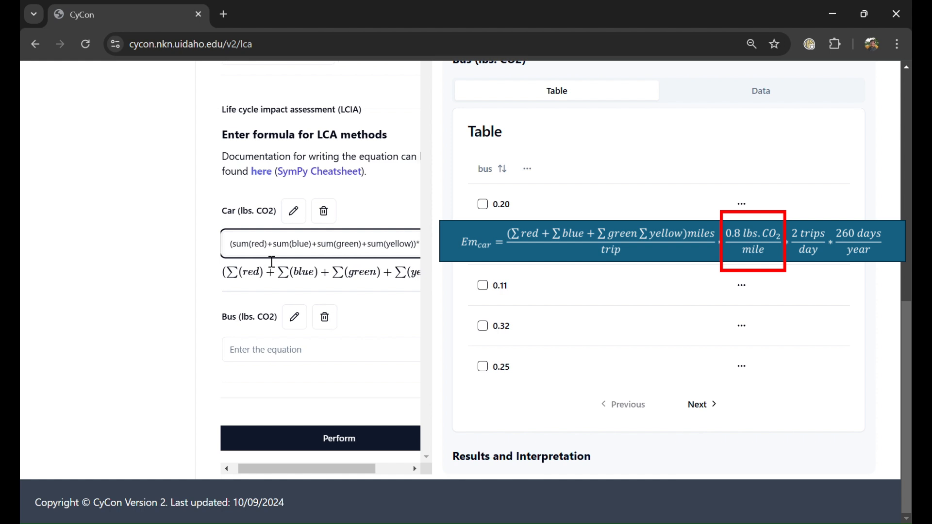
pyautogui.write('0.8')
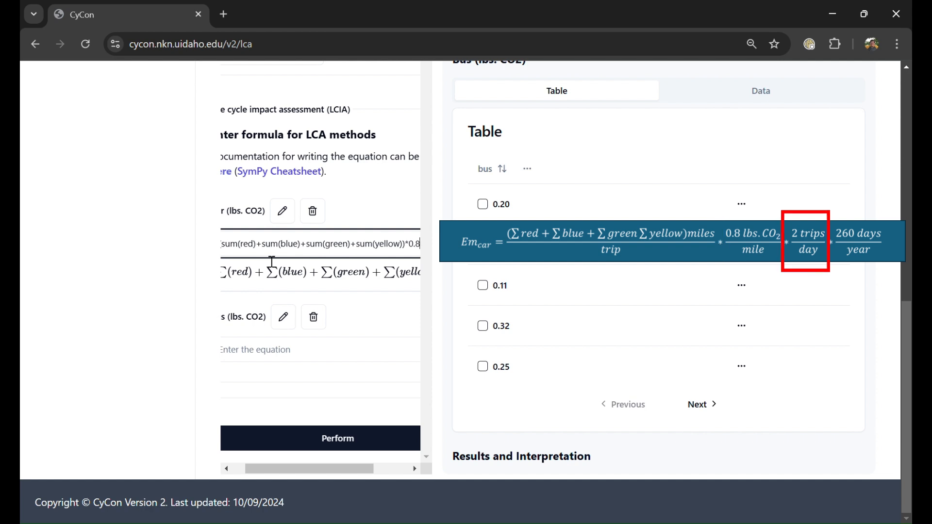
pyautogui.write('*2')
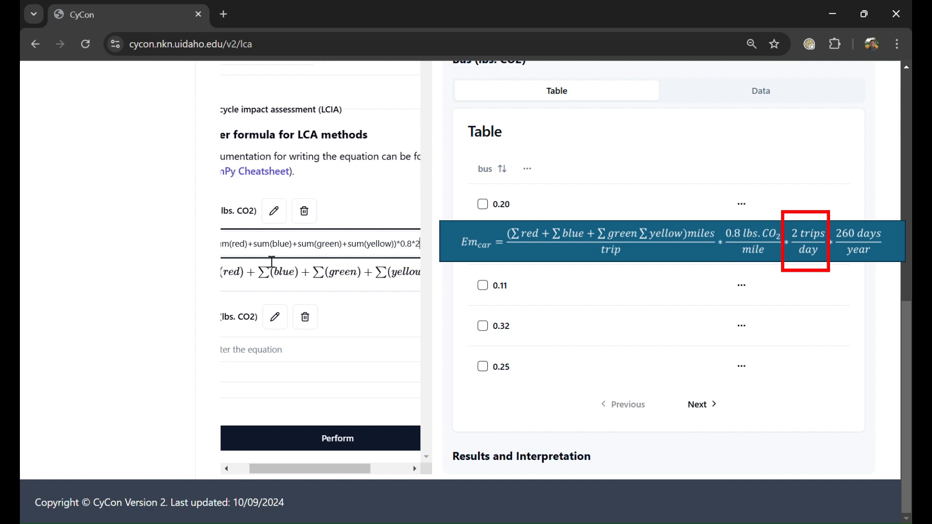
pyautogui.write('*')
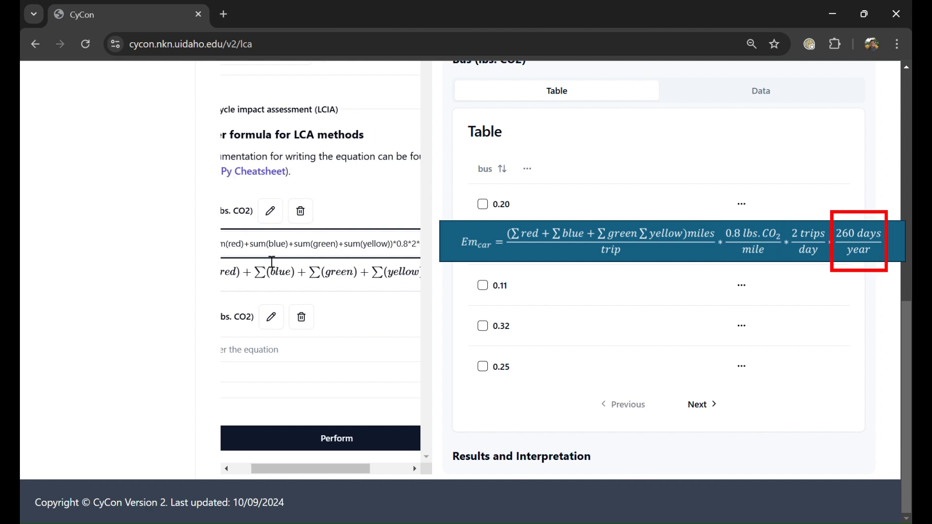
pyautogui.write('260')
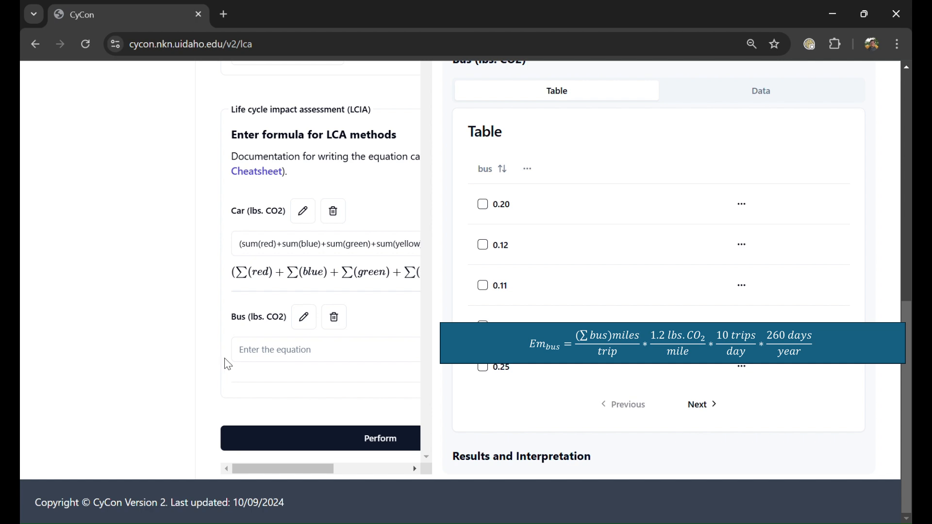
# Enter the Bus (lbs. CO2) equation as (sum(bus))*1.2*10*260
pyautogui.click(259, 359)
pyautogui.write('(su')
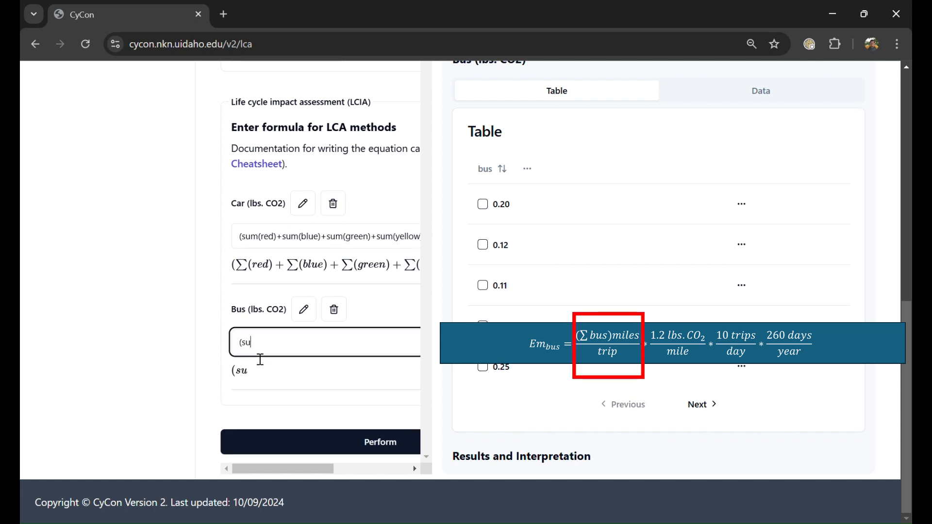
pyautogui.write('m(bus))')
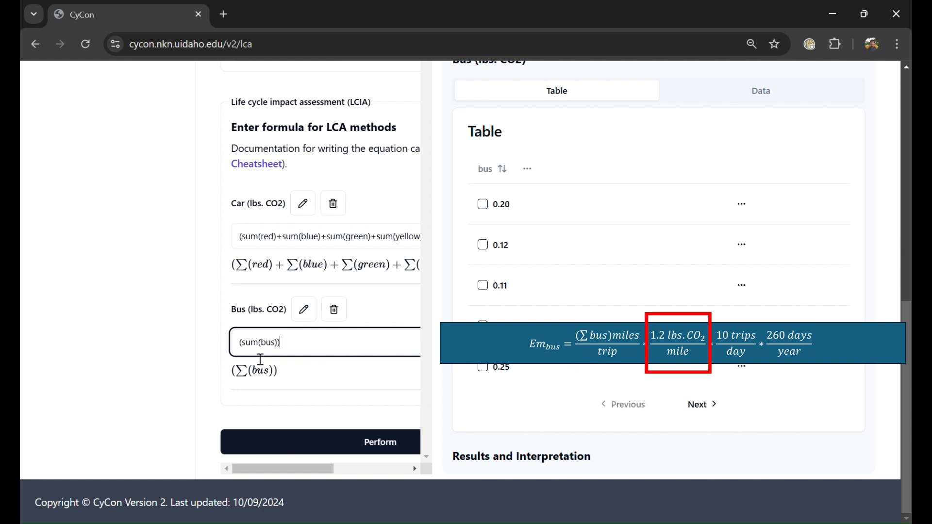
pyautogui.write('*1.2*')
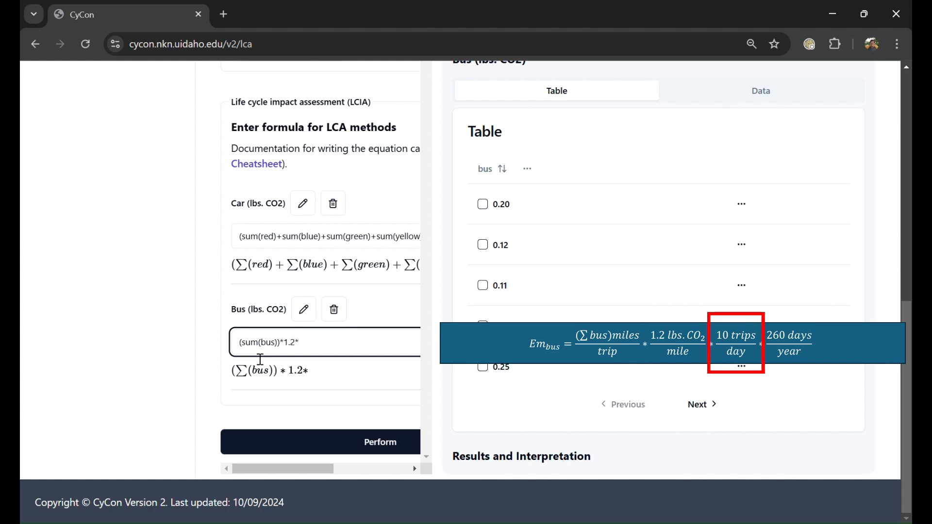
pyautogui.write('10*')
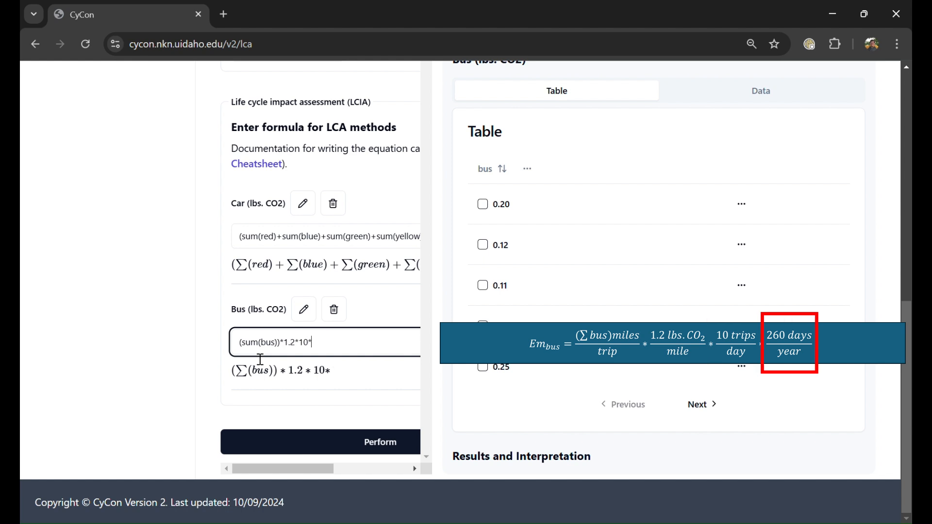
pyautogui.write('260')
pyautogui.click(206, 358)
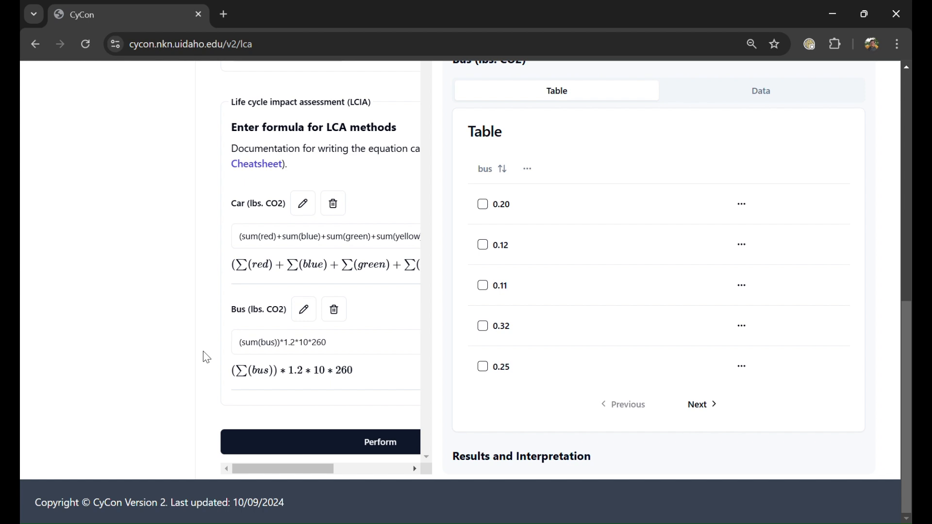
# Perform the assessment and read the exact car and bus CO2 values from the bars of the results chart
pyautogui.click(325, 443)
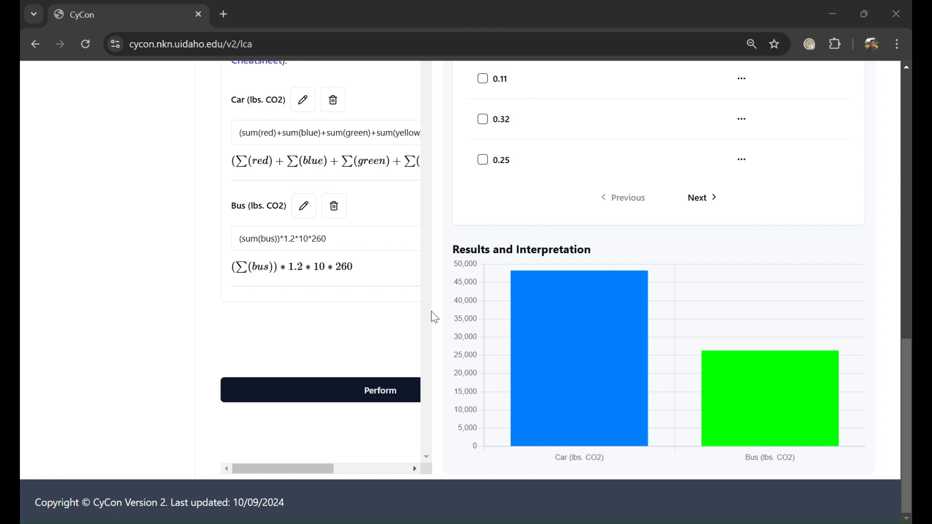
pyautogui.moveTo(578, 352)
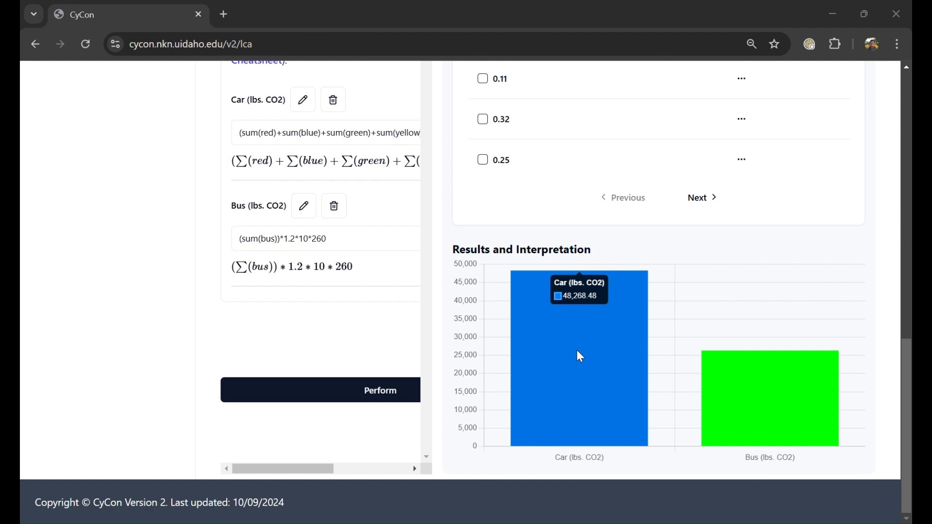
pyautogui.moveTo(777, 408)
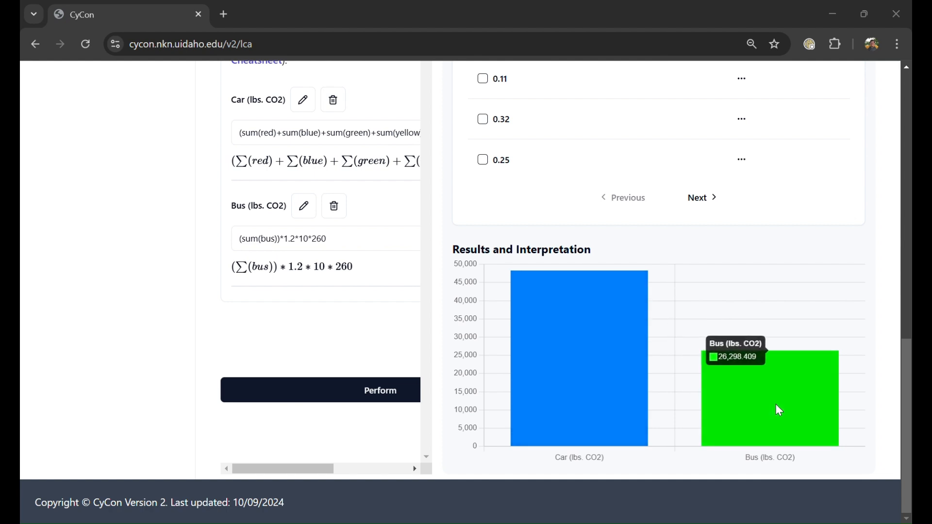